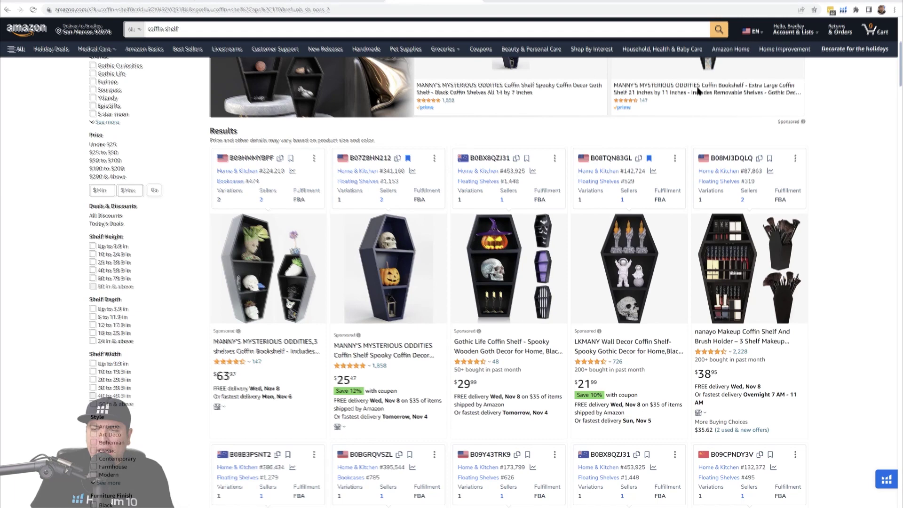
Launch Xray on the coffin shelf search results and browse the 60 loaded products
click(842, 10)
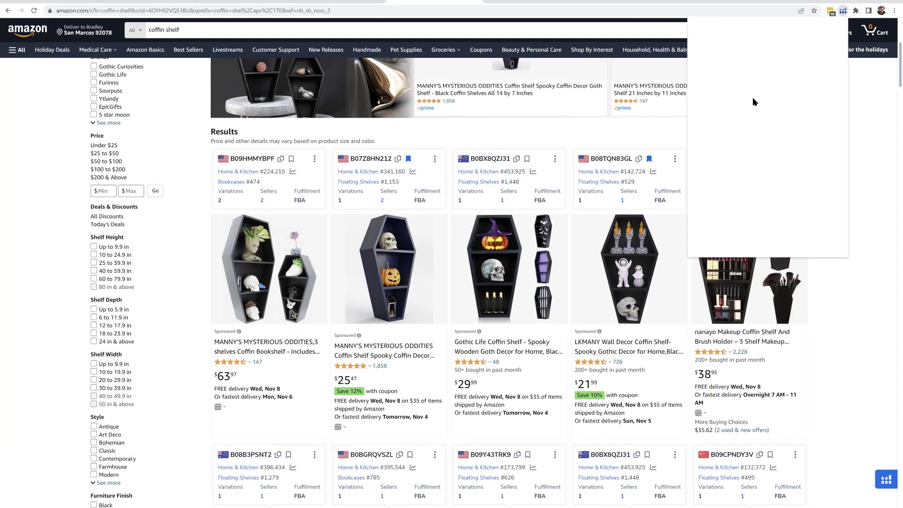
click(739, 97)
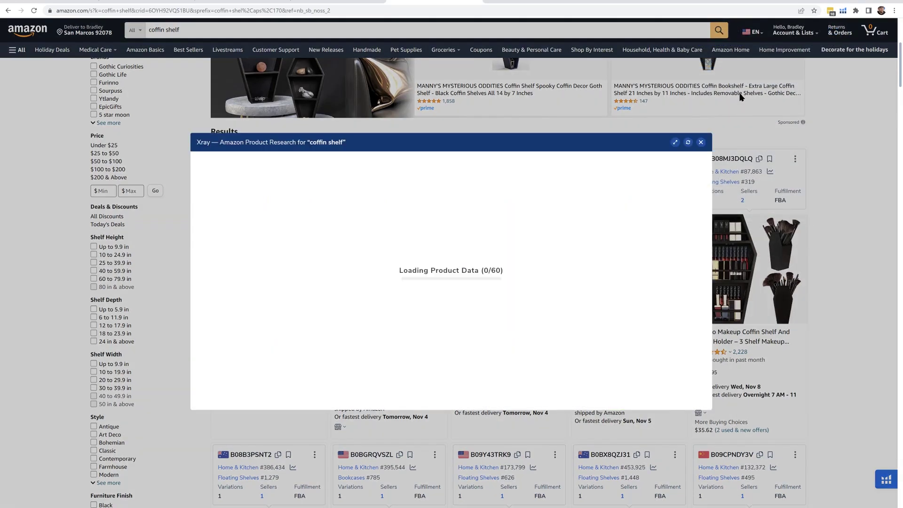
scroll(739, 97, up, 5)
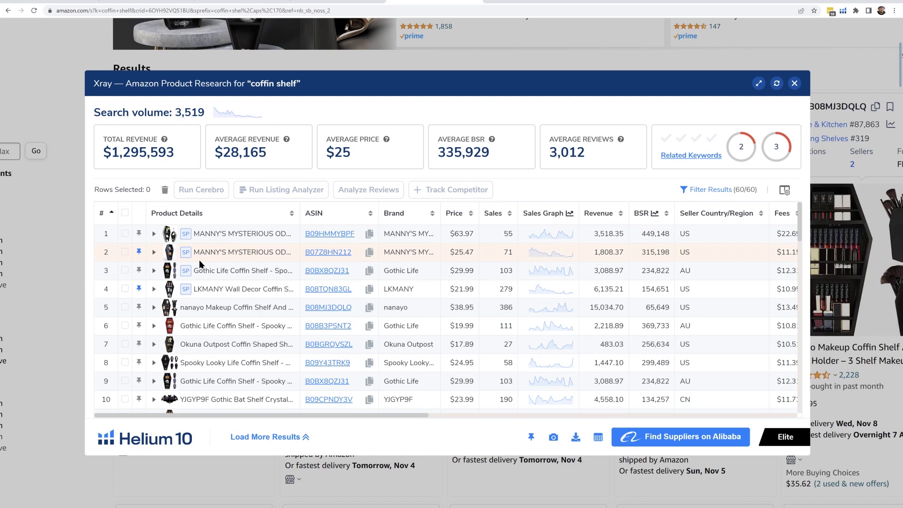
mouse_move(268, 278)
scroll(268, 279, down, 3)
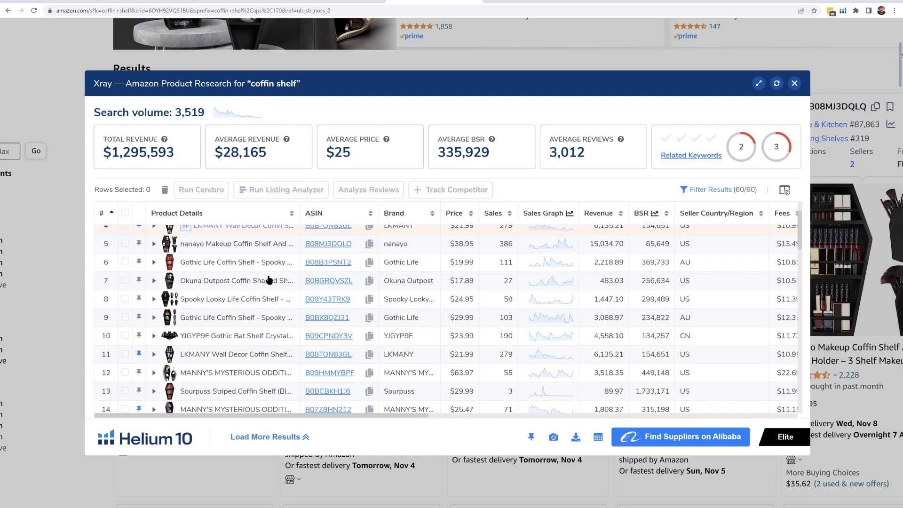
scroll(269, 279, down, 5)
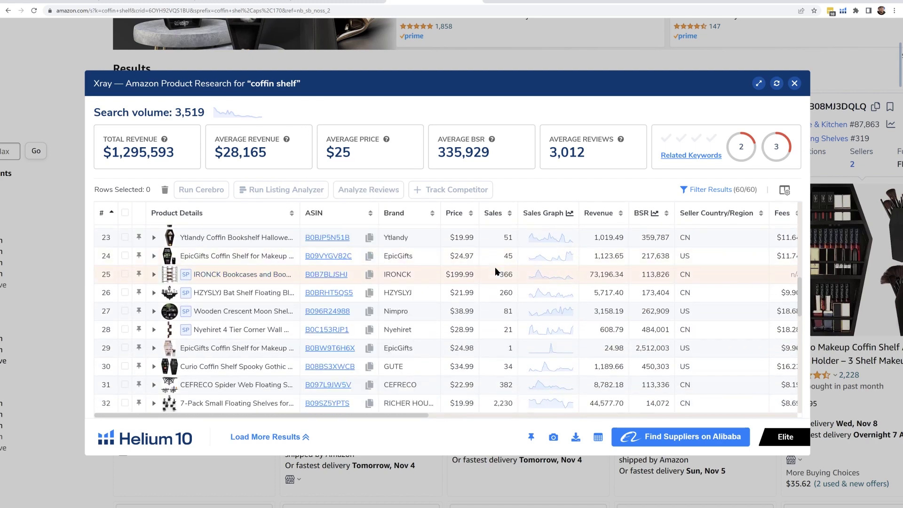
scroll(219, 264, up, 5)
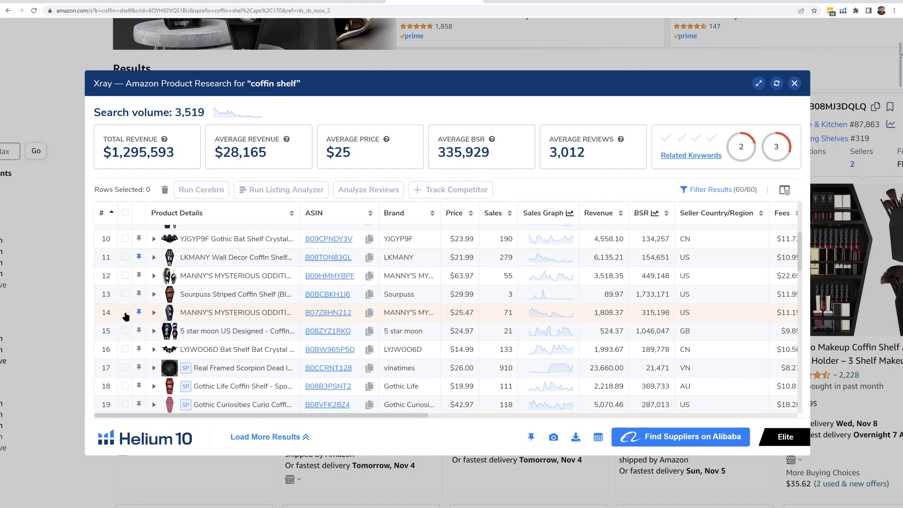
Review the Xray product rows and check the Gothic Life coffin shelf in row 3
mouse_move(224, 318)
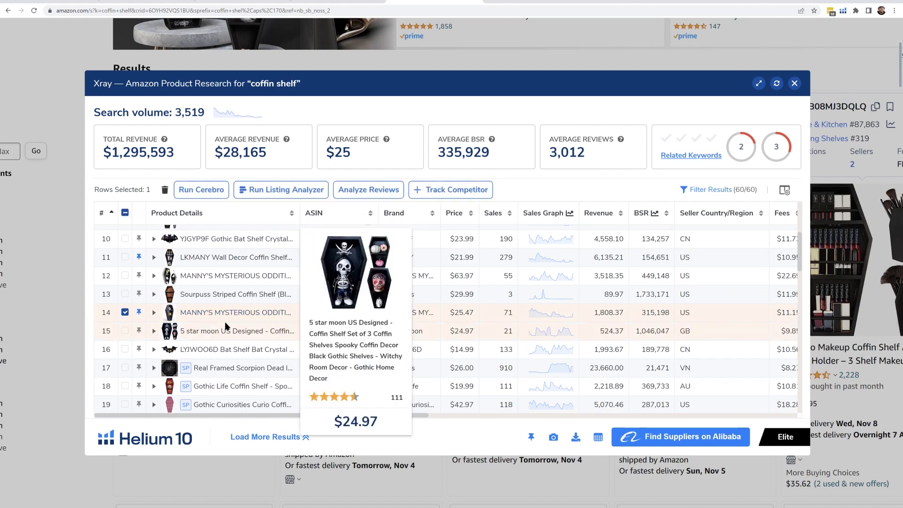
scroll(225, 326, down, 10)
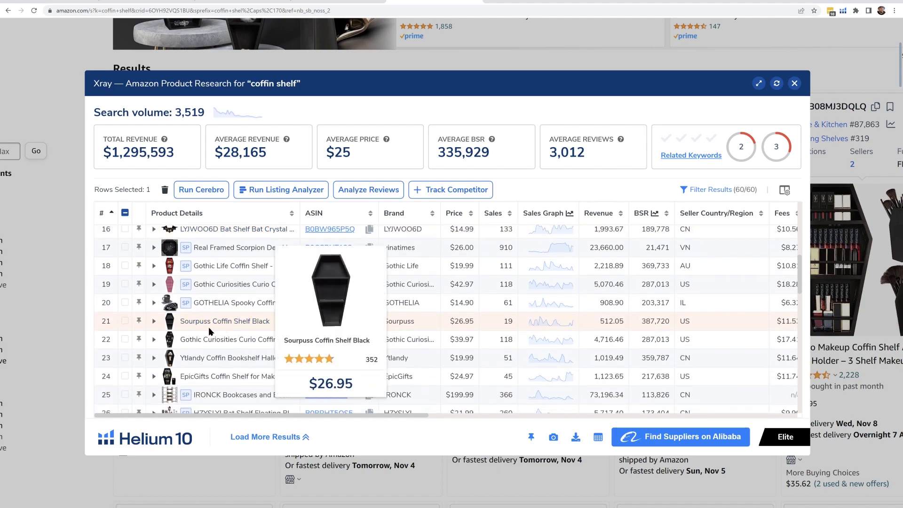
scroll(208, 327, down, 5)
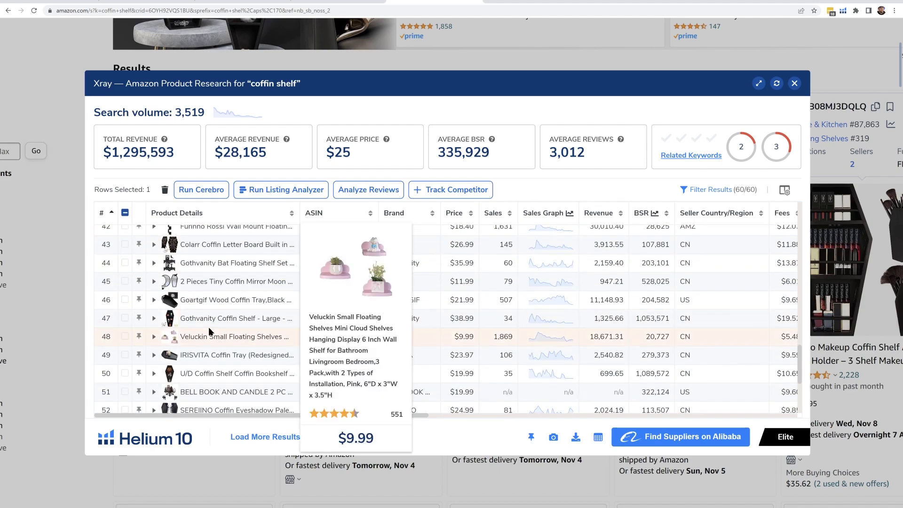
scroll(273, 324, down, 1)
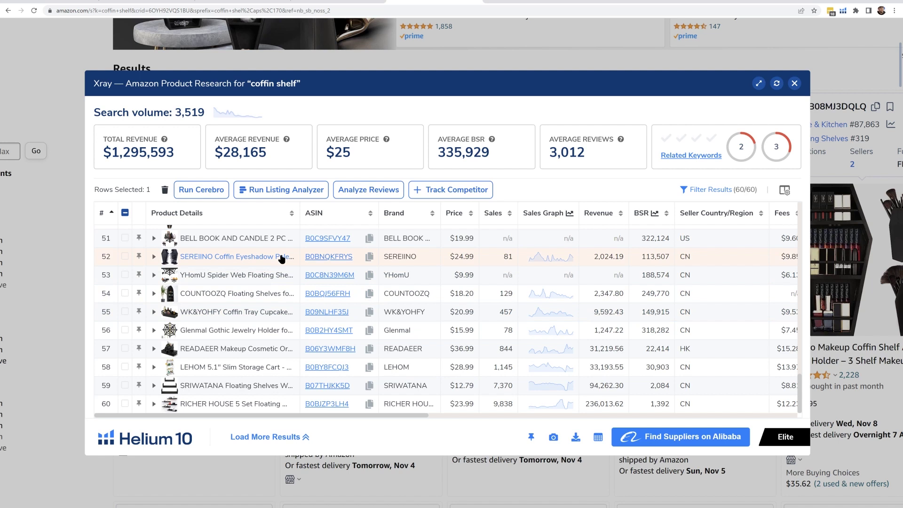
mouse_move(281, 258)
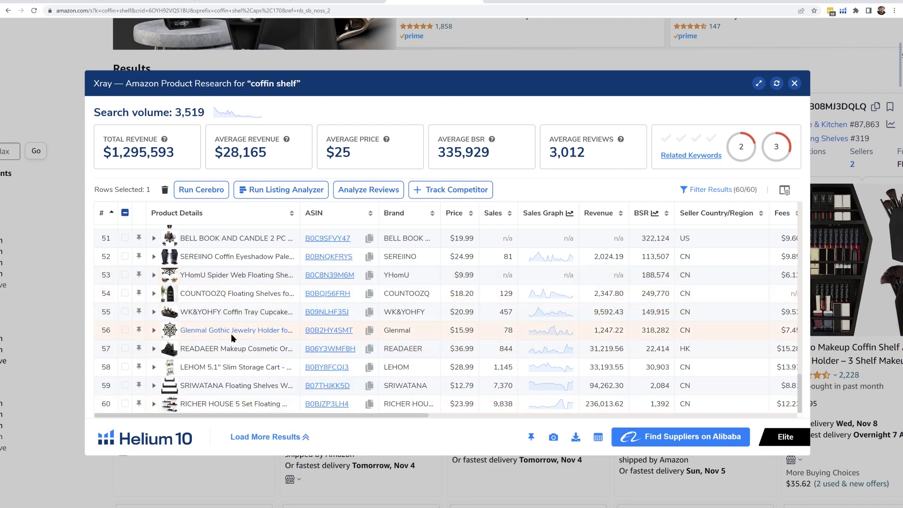
mouse_move(242, 340)
scroll(243, 340, up, 20)
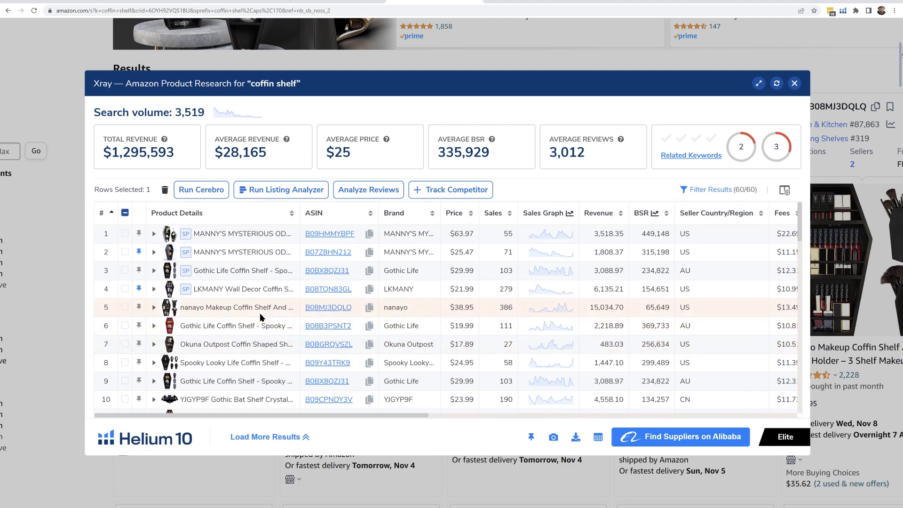
mouse_move(275, 345)
click(125, 271)
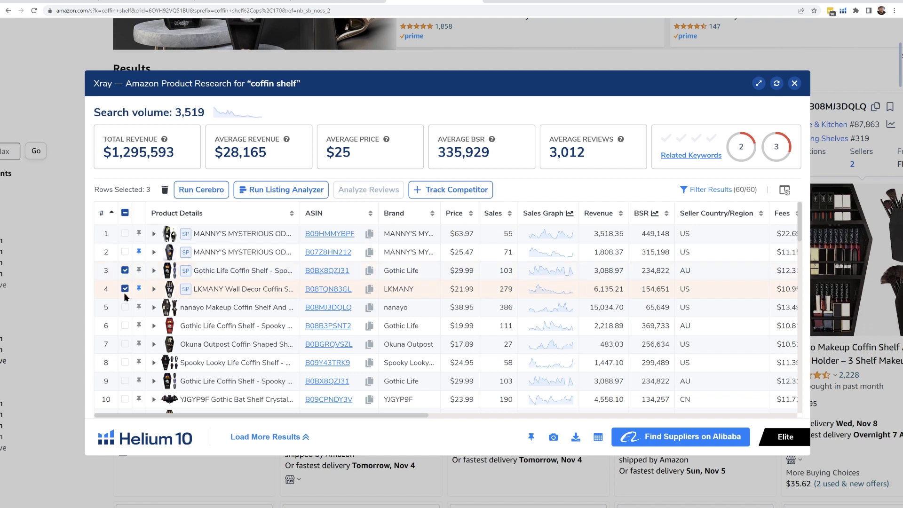
Add the Gothic Life shelf in row 6 and the Okuna Outpost coffin shelf in row 7
click(124, 326)
click(124, 344)
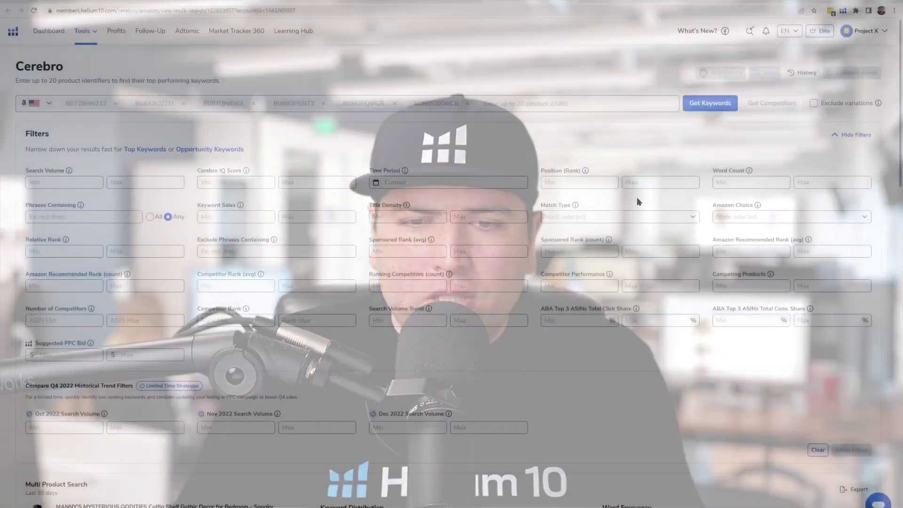
scroll(638, 201, down, 3)
scroll(638, 201, up, 1)
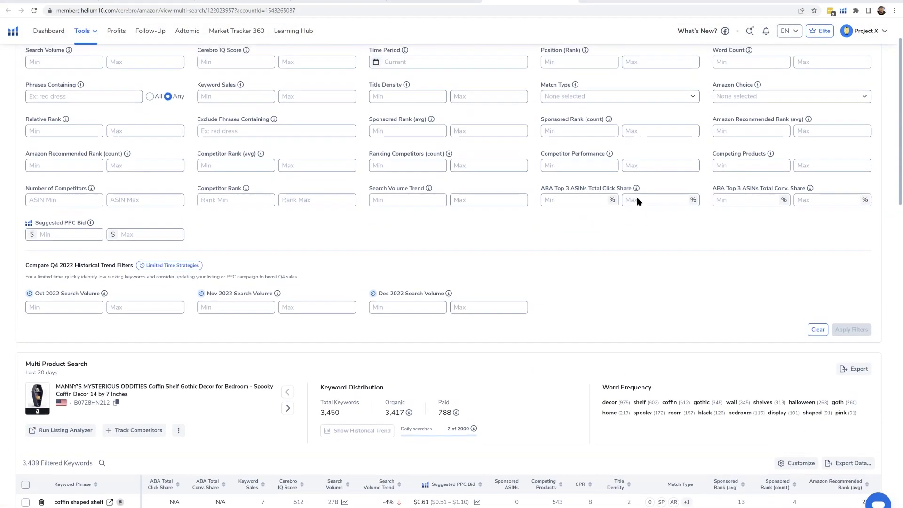
scroll(541, 314, down, 6)
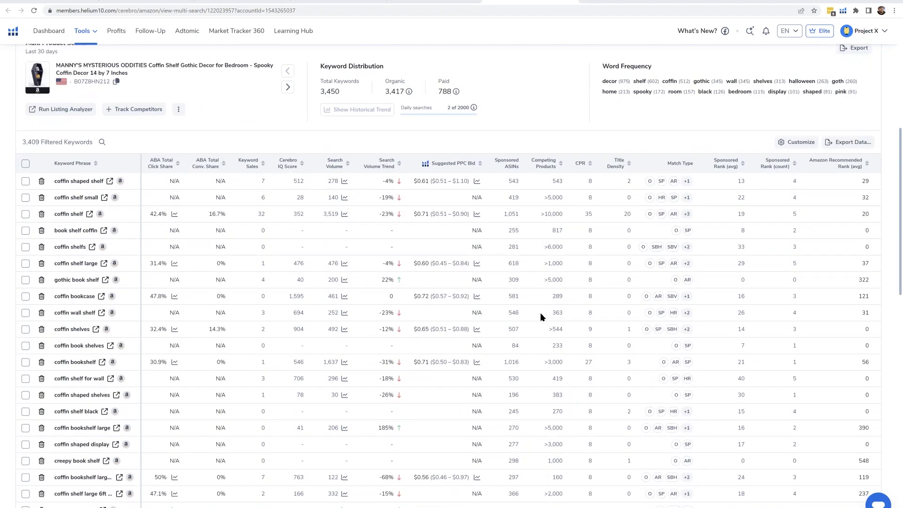
scroll(539, 313, up, 3)
key(ctrl+plus)
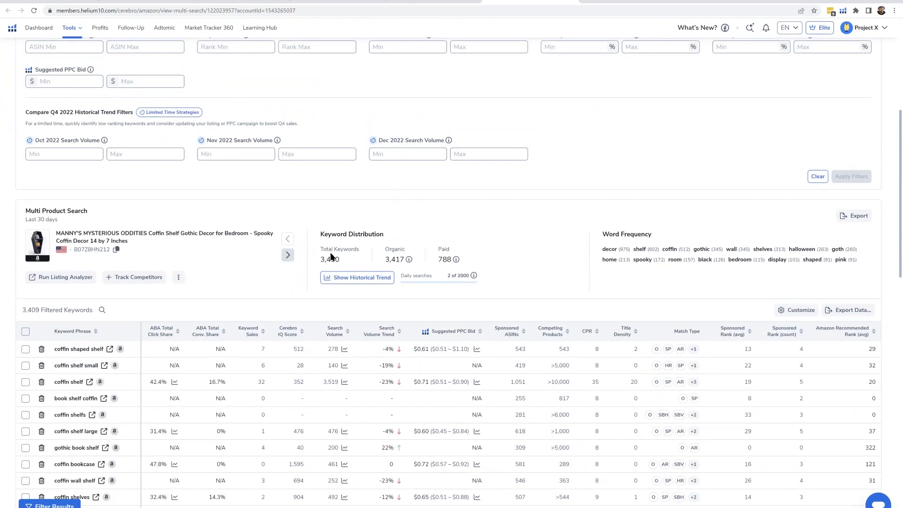
scroll(400, 256, up, 2)
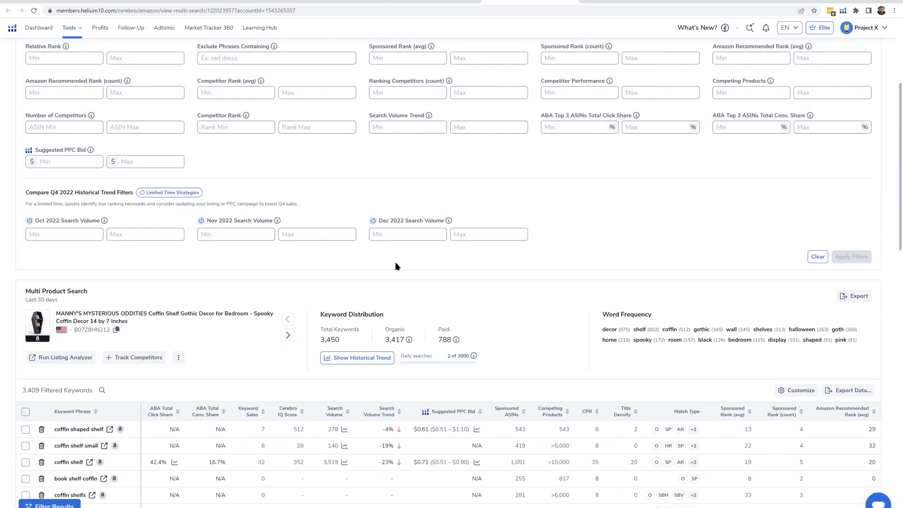
scroll(395, 267, up, 2)
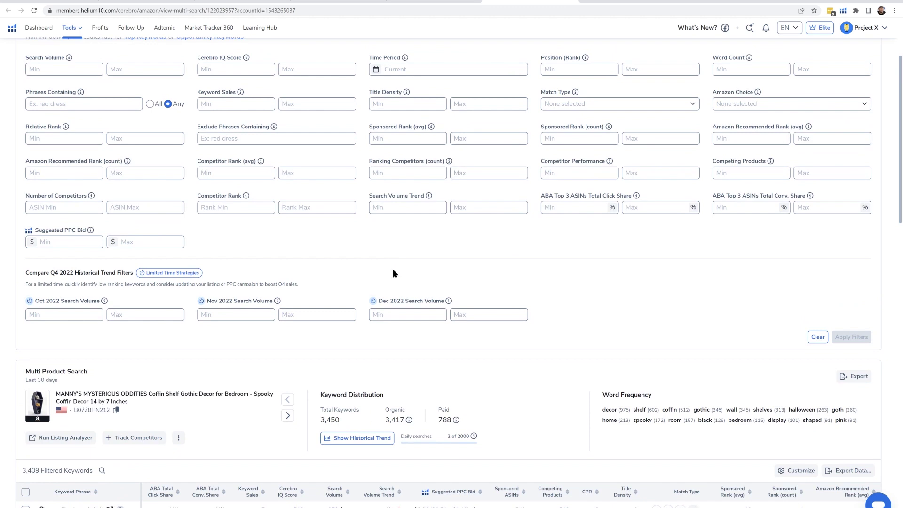
scroll(393, 270, up, 2)
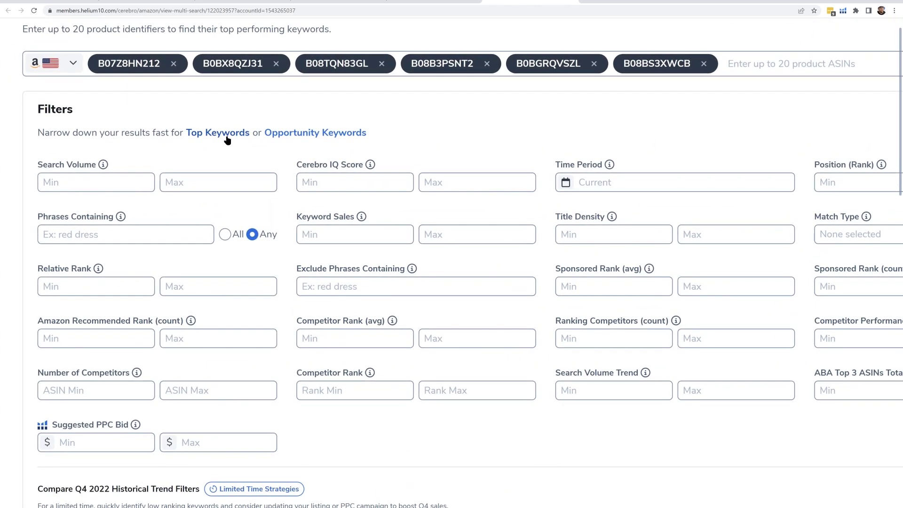
click(219, 138)
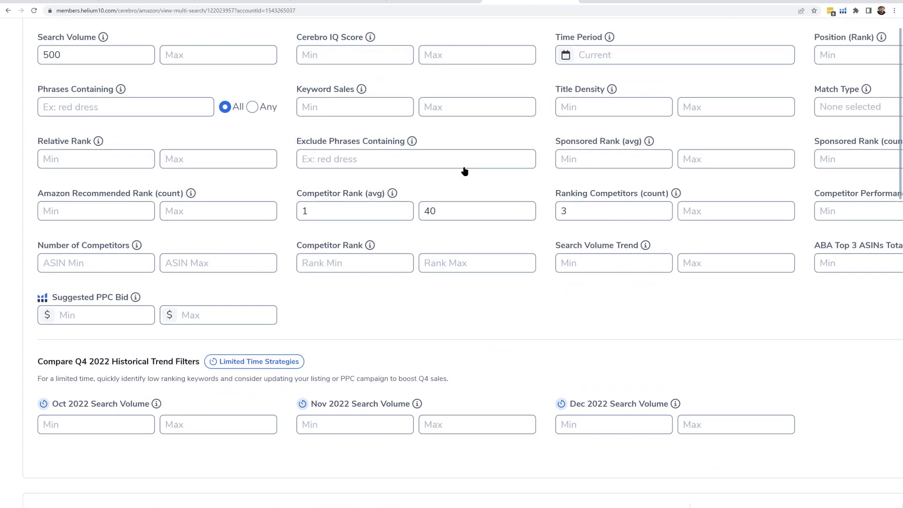
scroll(594, 213, up, 9)
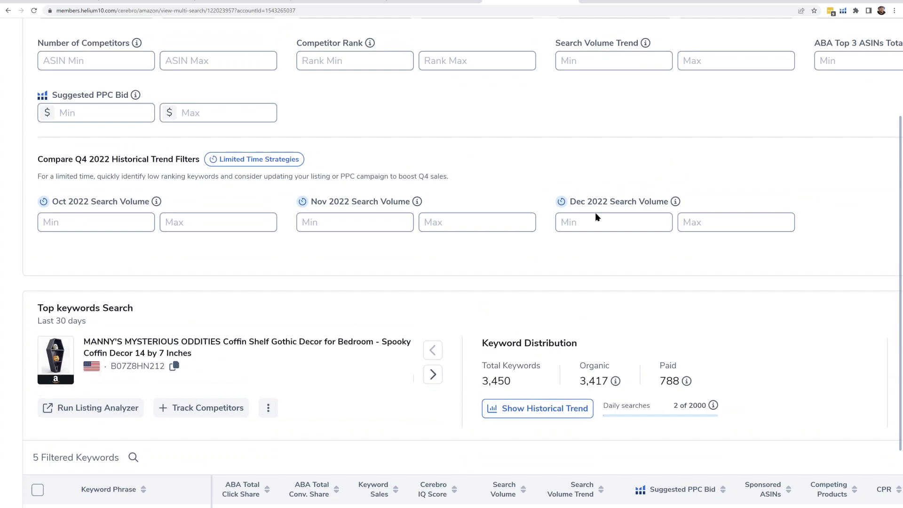
key(ctrl+minus)
key(ctrl+minus)
key(ctrl+minus)
scroll(517, 205, up, 4)
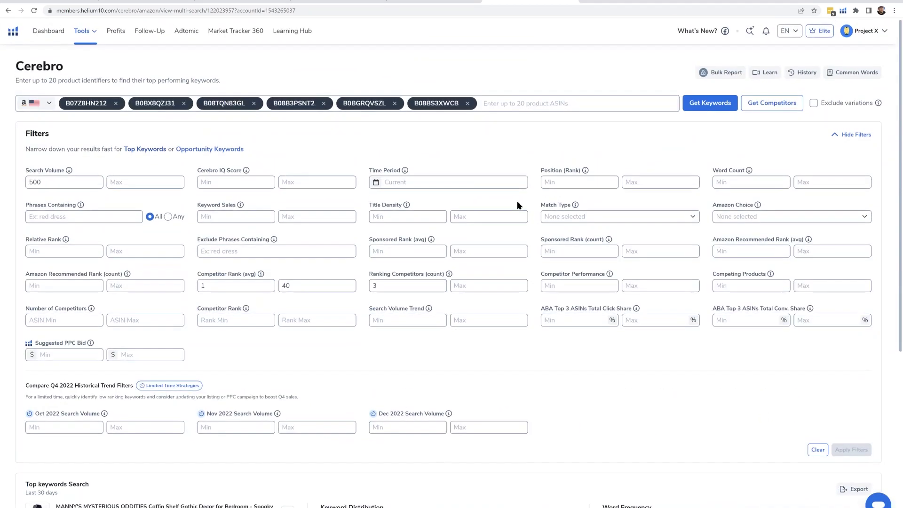
scroll(517, 205, down, 4)
scroll(518, 205, down, 2)
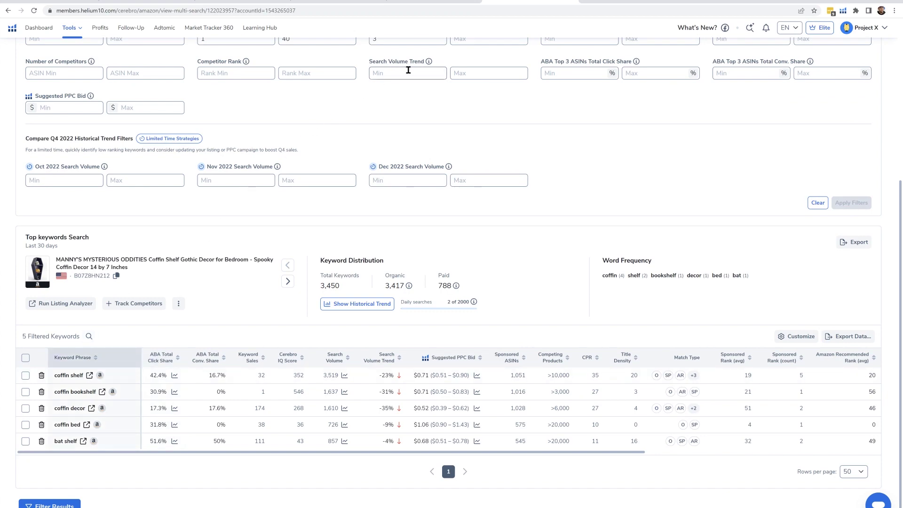
scroll(363, 343, down, 1)
ctrl+scroll(343, 351, up, 3)
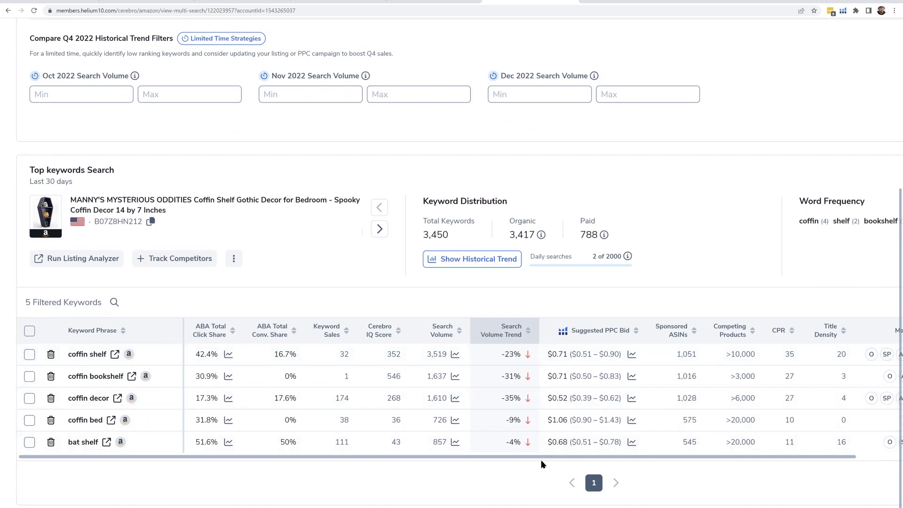
ctrl+scroll(532, 458, down, 2)
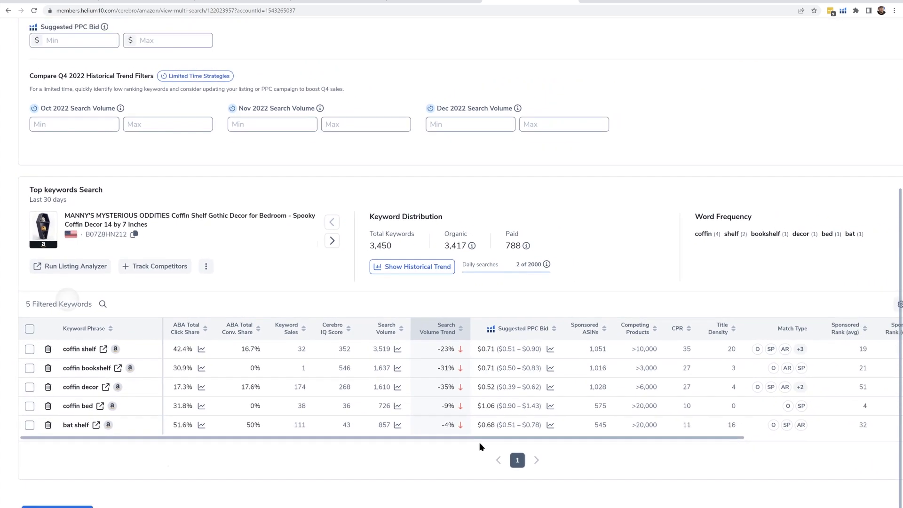
drag(478, 438, 842, 433)
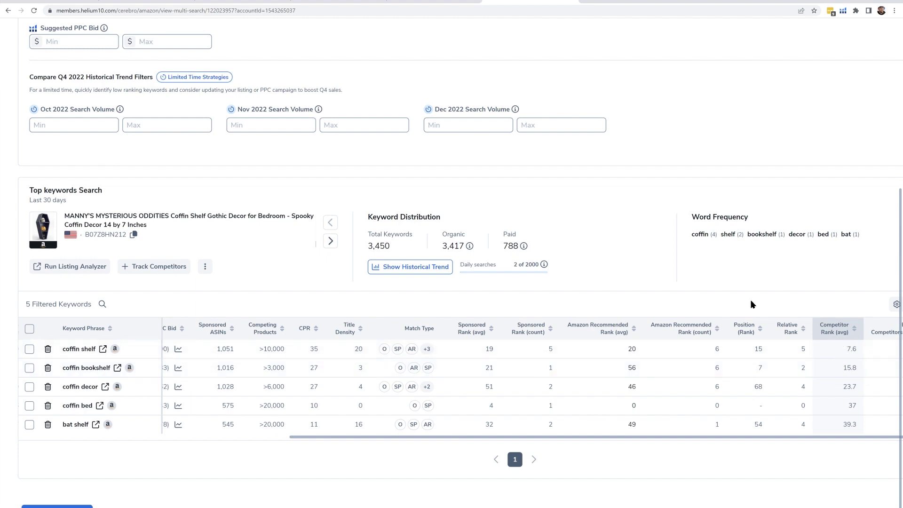
Set Search Volume Min to 300 and Competitor Rank (avg) Max to 50, then apply the filters
scroll(749, 300, up, 8)
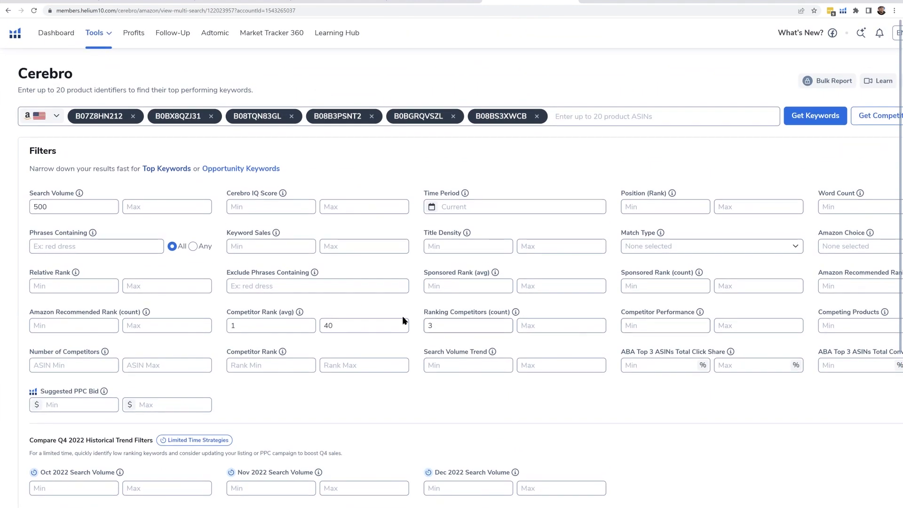
key(ctrl+plus)
key(ctrl+plus)
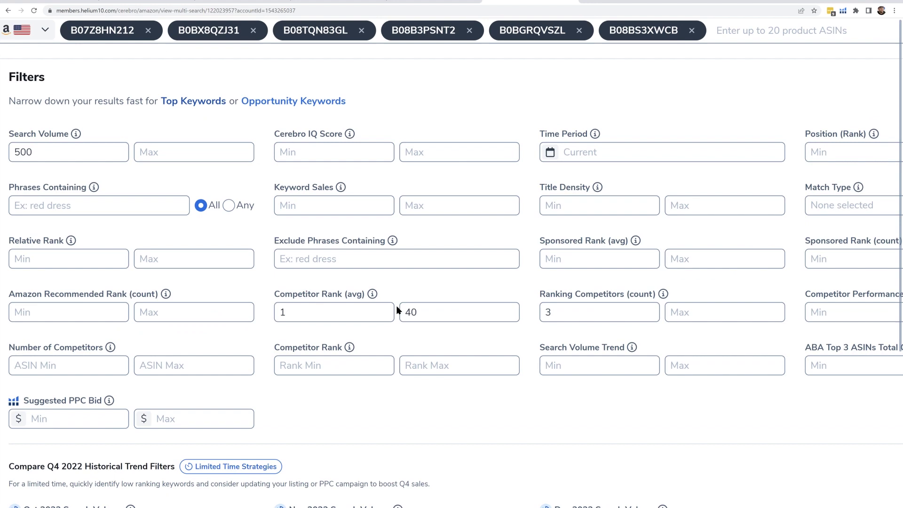
key(ctrl+0)
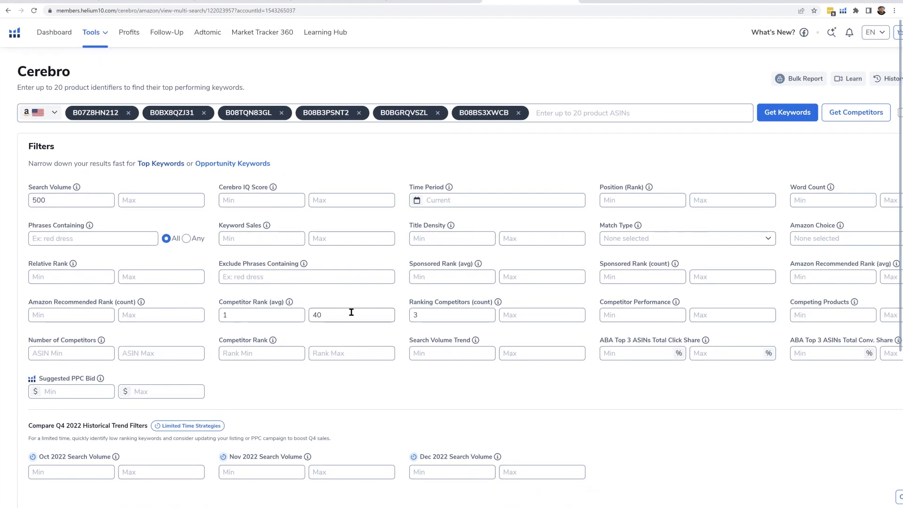
double_click(61, 200)
text(300)
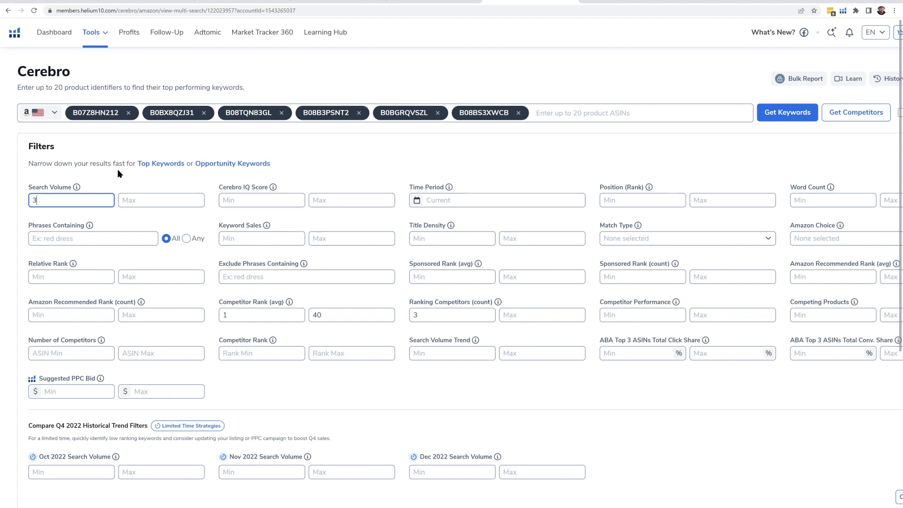
double_click(346, 315)
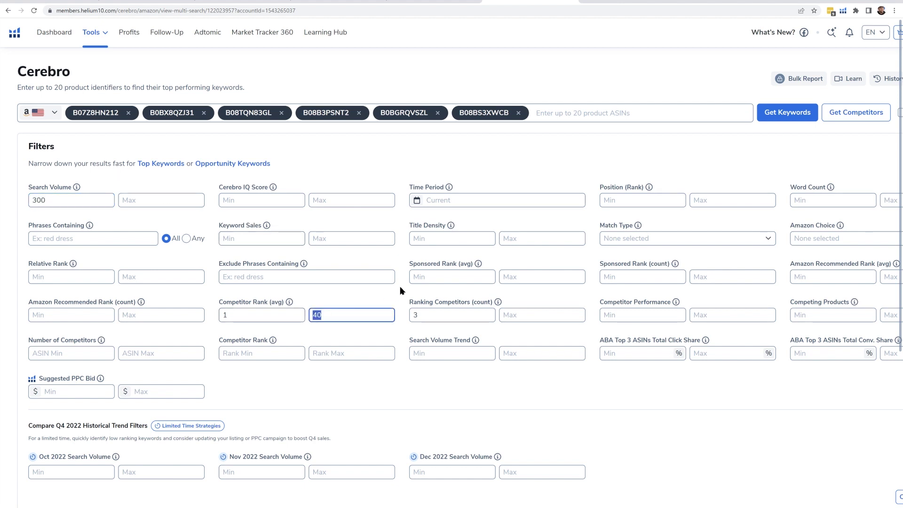
text(50)
scroll(668, 285, down, 1)
key(ctrl+minus)
click(846, 449)
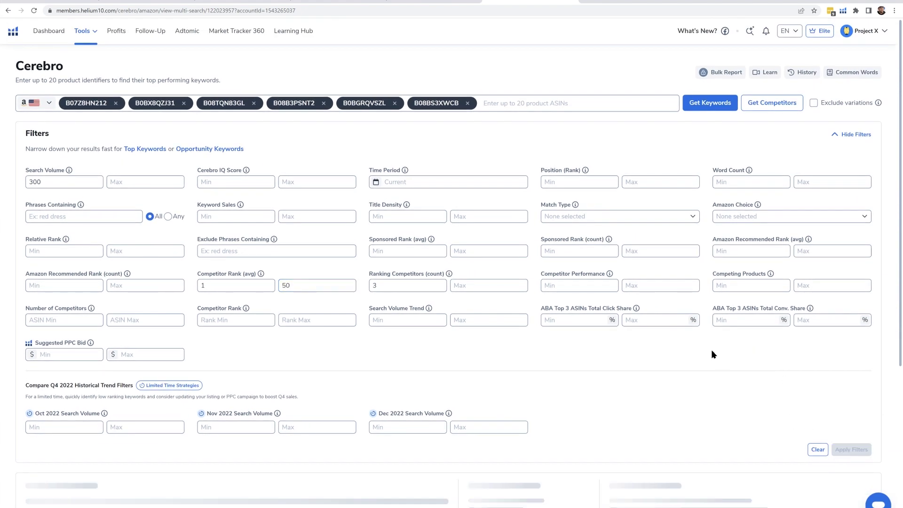
Review the keywords by competitor performance score and highlight coffin shelf's 7.6 average competitor rank
scroll(712, 353, down, 5)
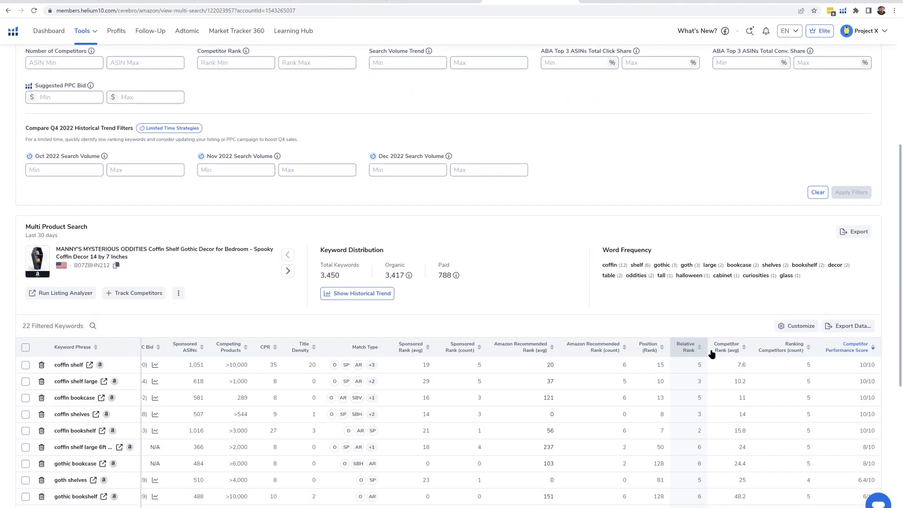
scroll(711, 354, down, 3)
key(ctrl+plus)
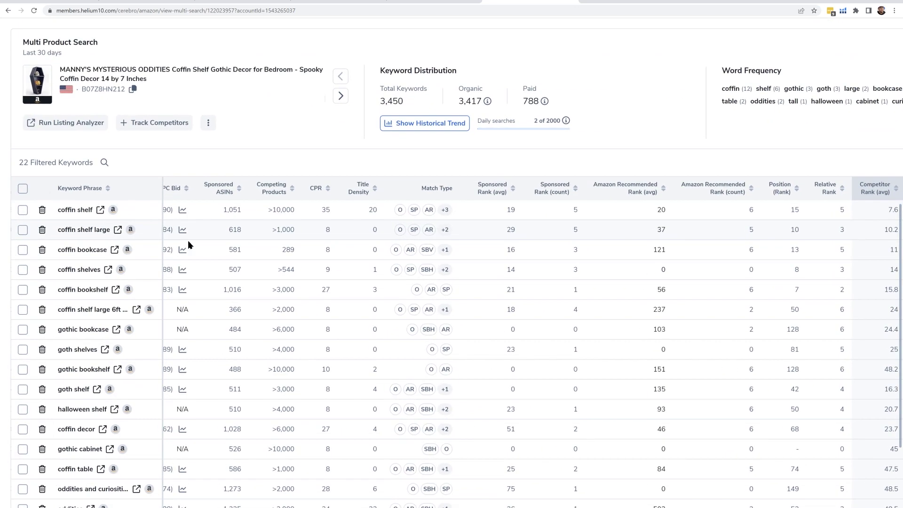
key(ctrl+minus)
scroll(901, 292, up, 1)
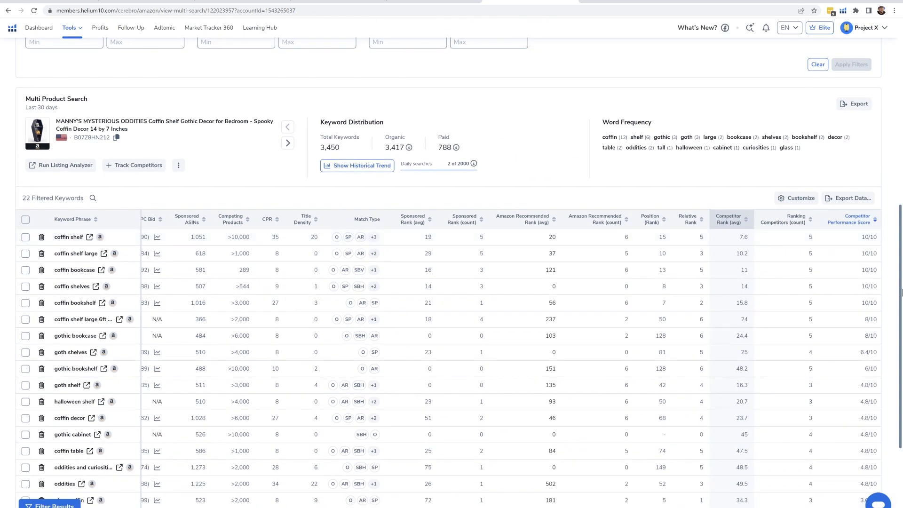
scroll(901, 292, up, 5)
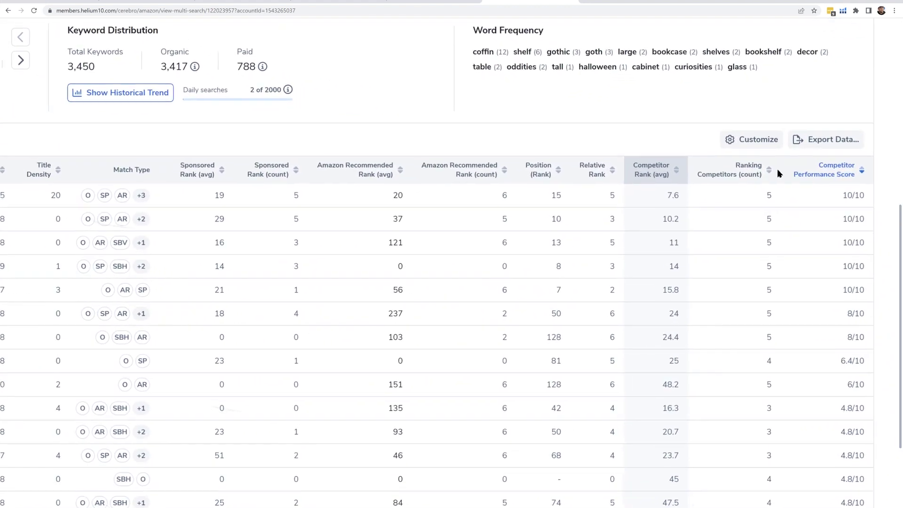
mouse_move(828, 167)
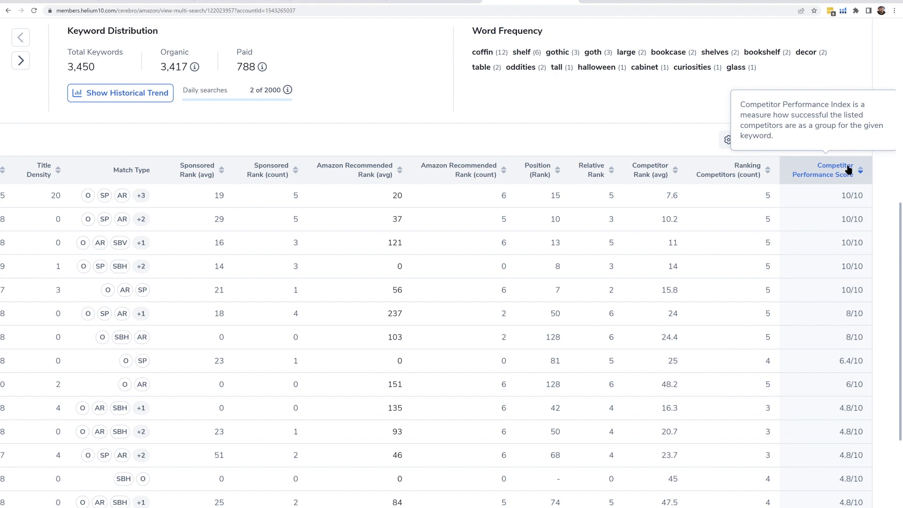
key(ctrl+minus)
key(ctrl+minus)
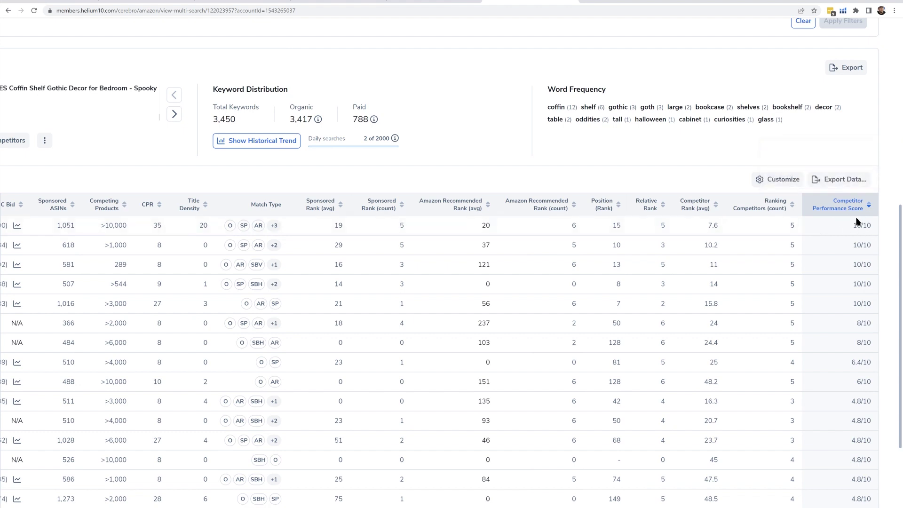
scroll(426, 179, up, 1)
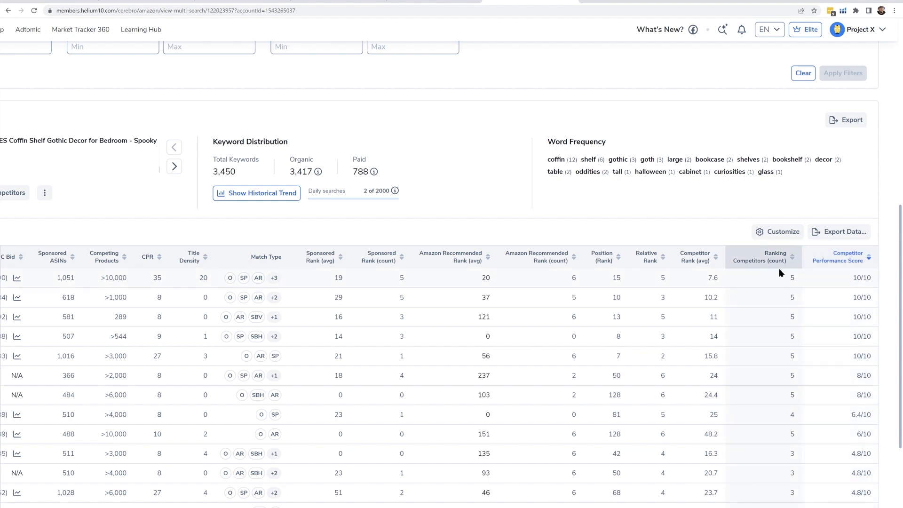
mouse_move(697, 269)
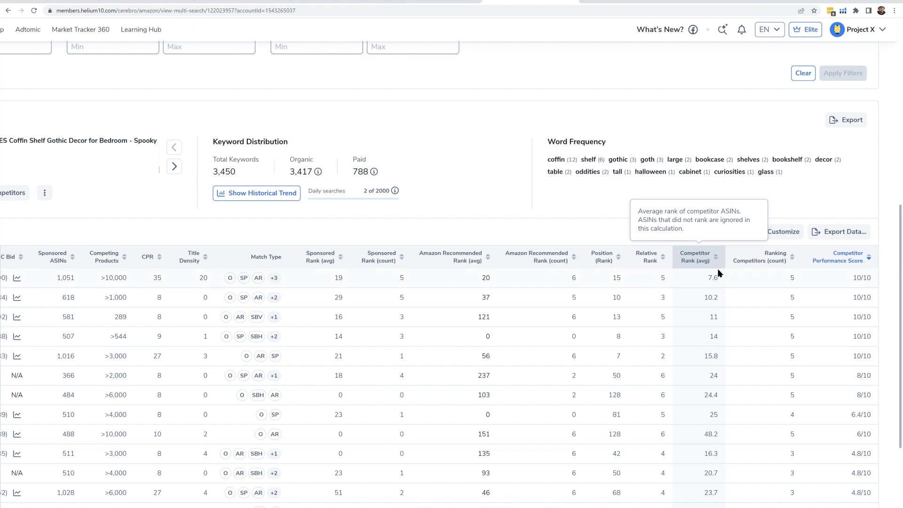
double_click(706, 278)
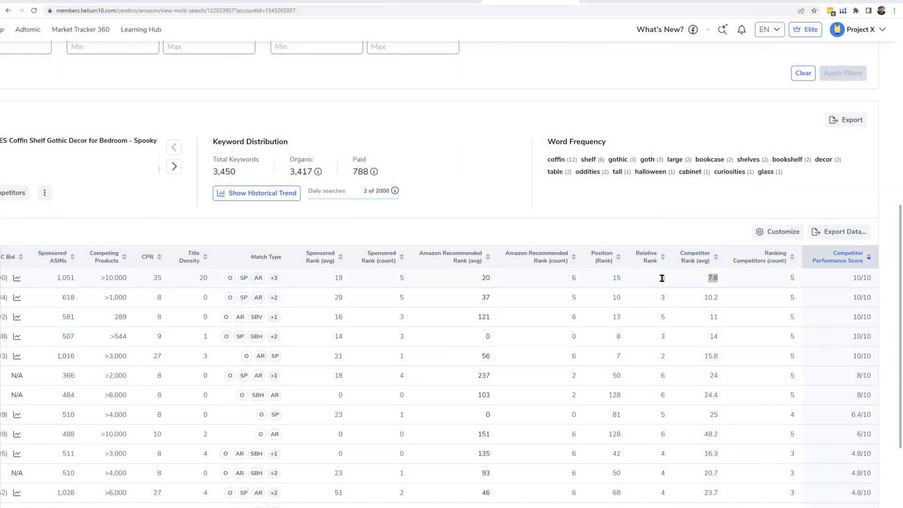
mouse_move(662, 278)
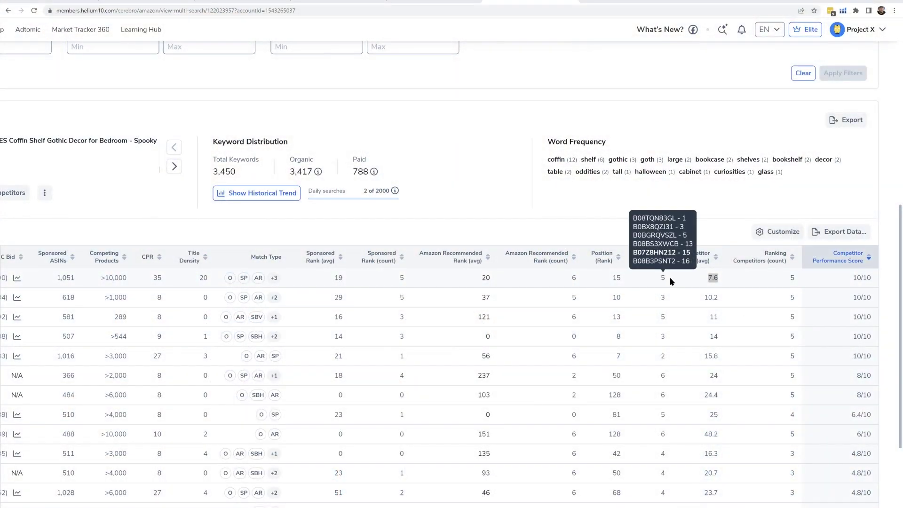